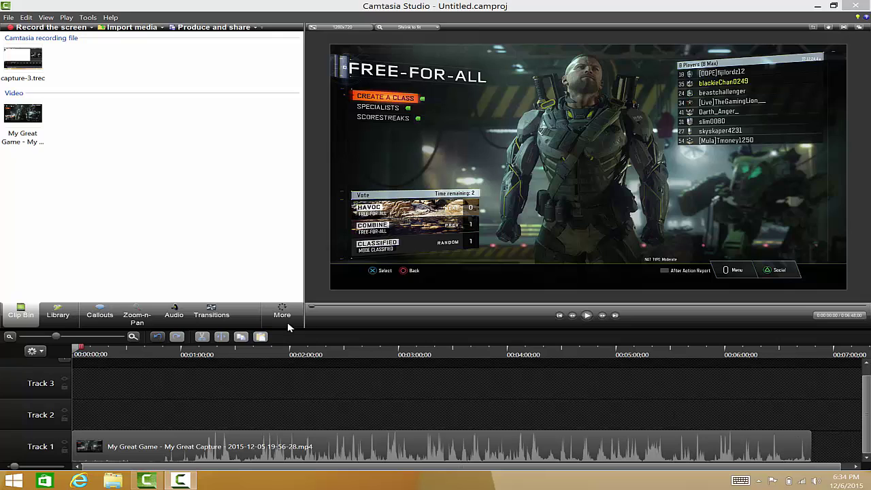
Step: Move the playhead back to 00:00:31:10 on the FREE-FOR-ALL map screen and select the Track 1 clip
{"action": "left_click", "coordinate": [228, 356]}
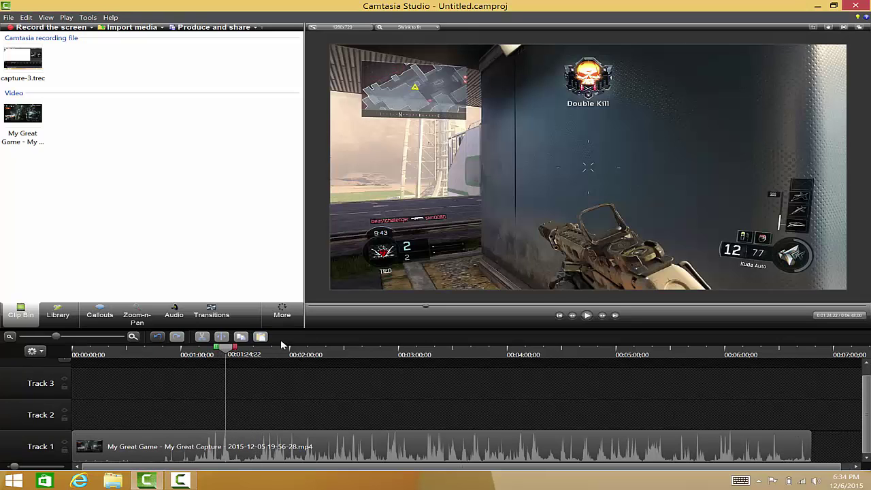
{"action": "left_click_drag", "start_coordinate": [217, 349], "coordinate": [130, 349]}
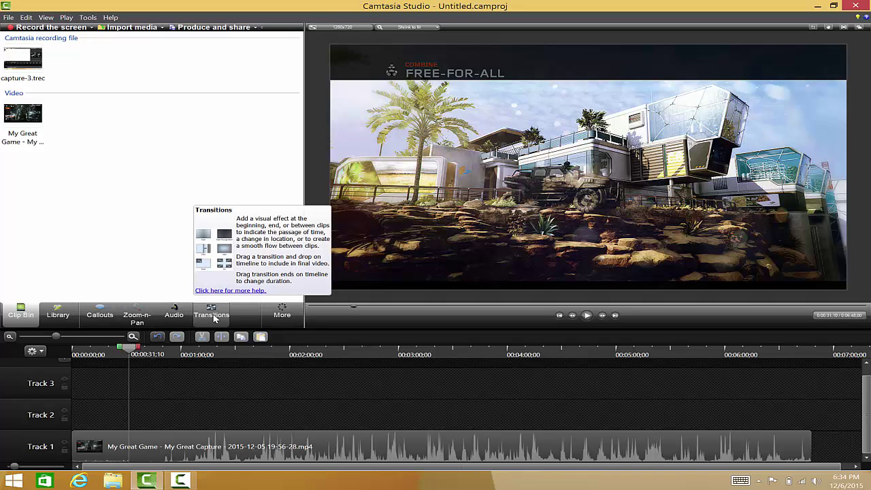
{"action": "left_click", "coordinate": [210, 437]}
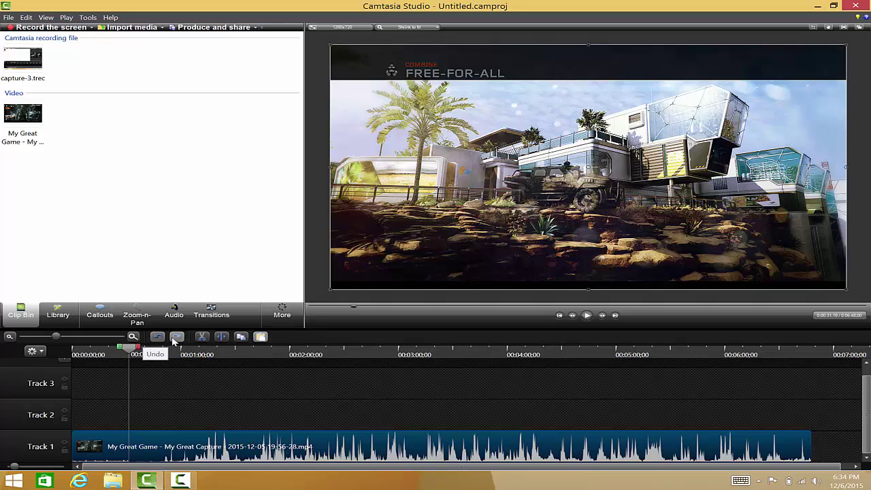
{"action": "mouse_move", "coordinate": [166, 326]}
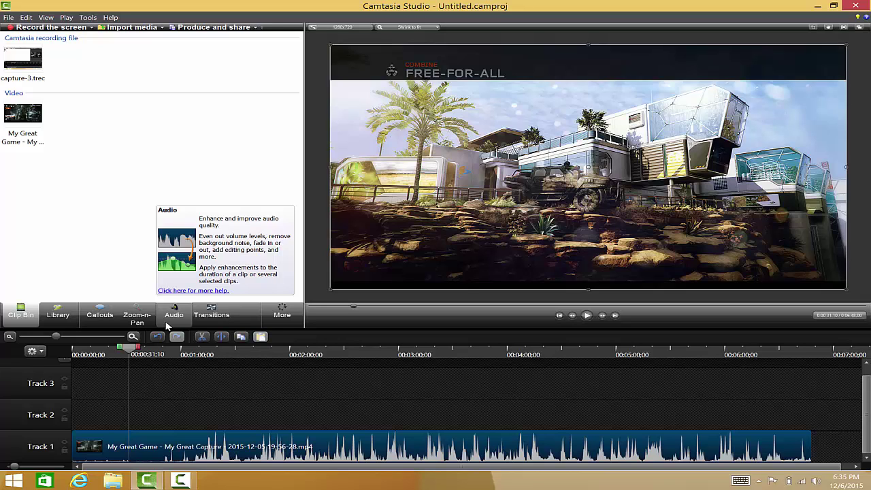
{"action": "left_click", "coordinate": [59, 315]}
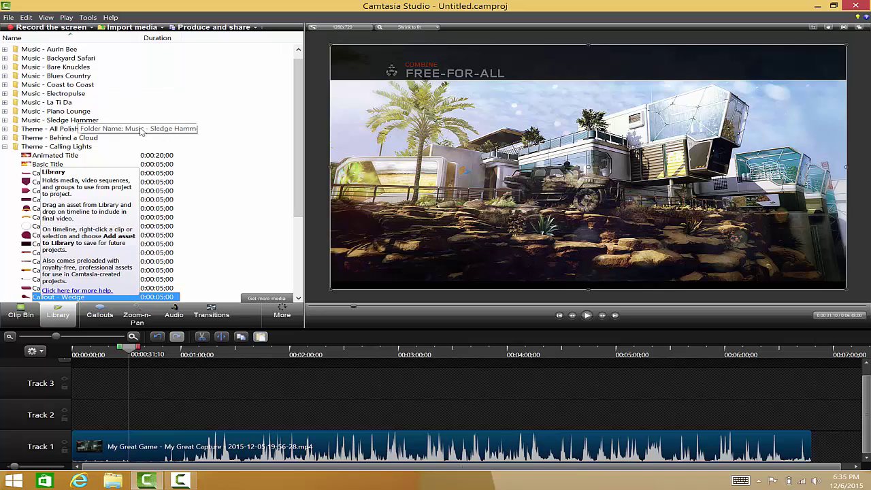
{"action": "left_click_drag", "start_coordinate": [297, 136], "coordinate": [297, 213]}
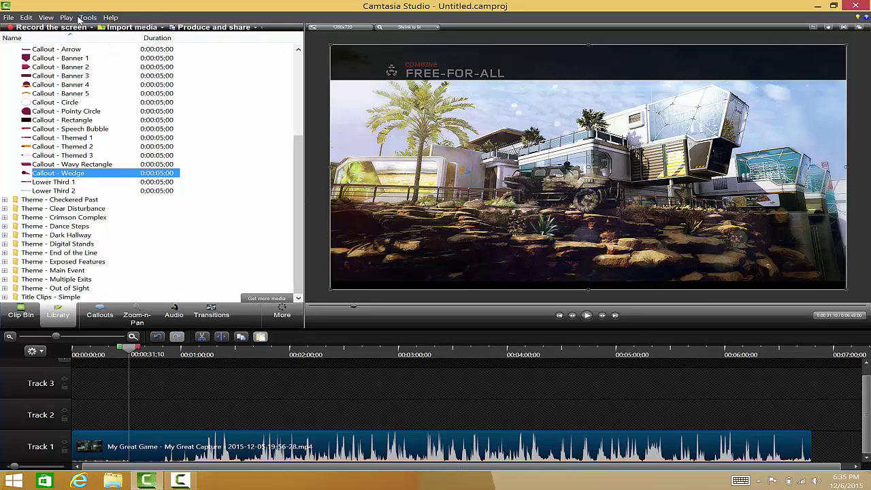
{"action": "mouse_move", "coordinate": [126, 30]}
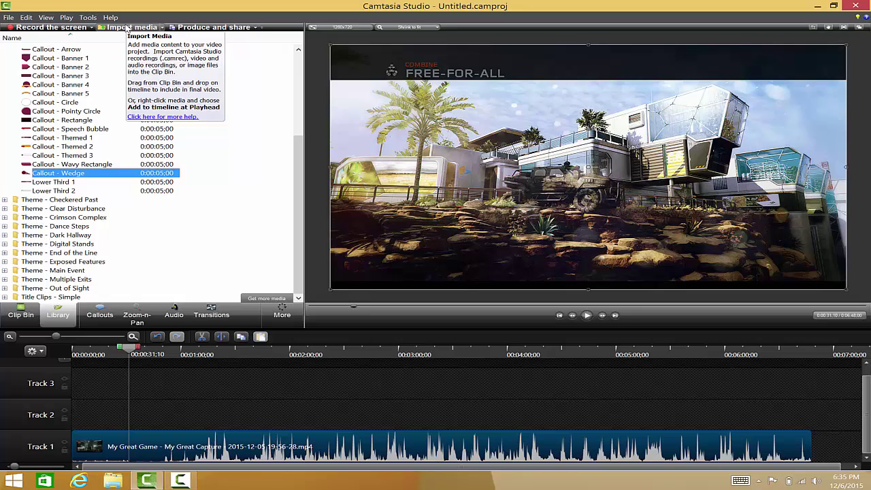
{"action": "left_click", "coordinate": [126, 30]}
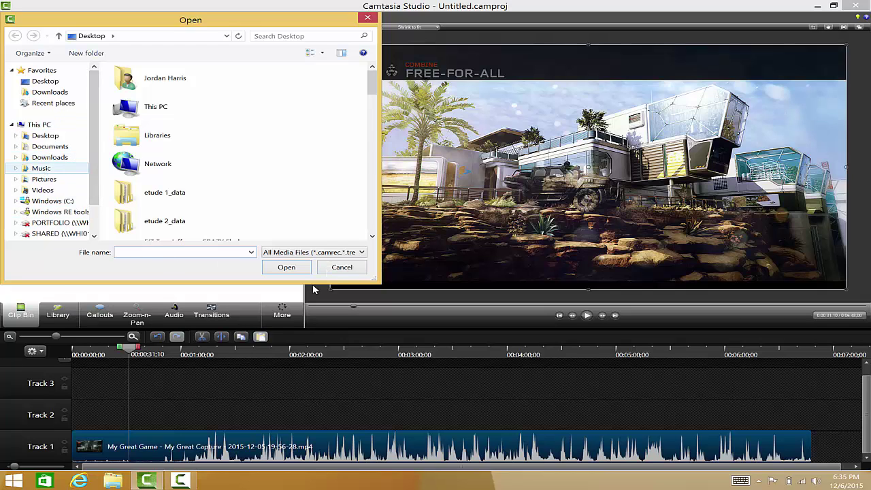
{"action": "key", "text": "Escape"}
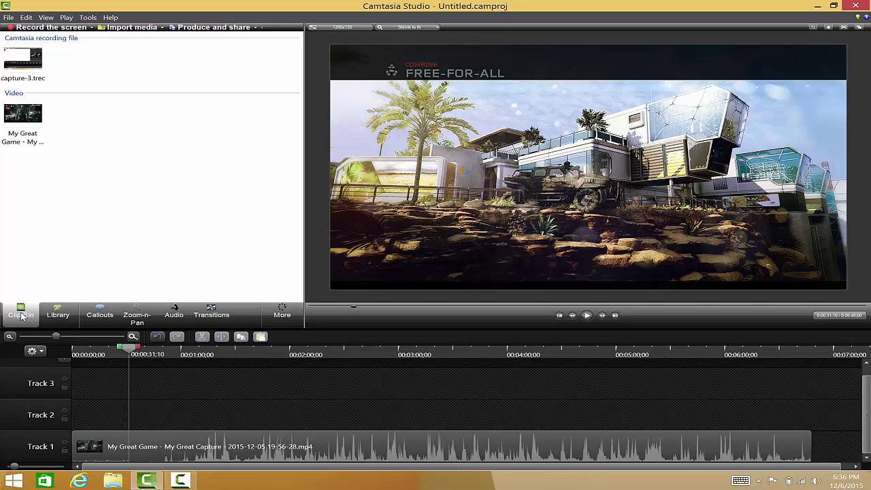
Step: Select the My Great Game video, show the Audio tools, and open the Track 1 clip's context menu
{"action": "left_click", "coordinate": [21, 316]}
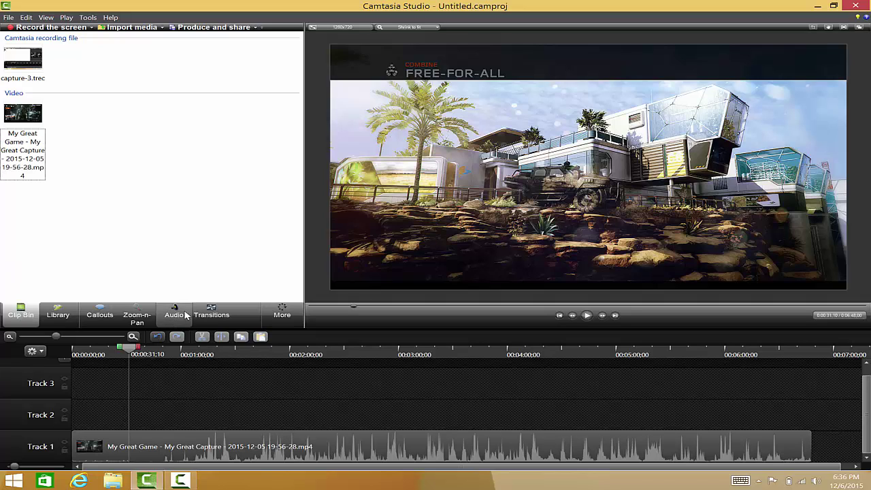
{"action": "left_click", "coordinate": [174, 315]}
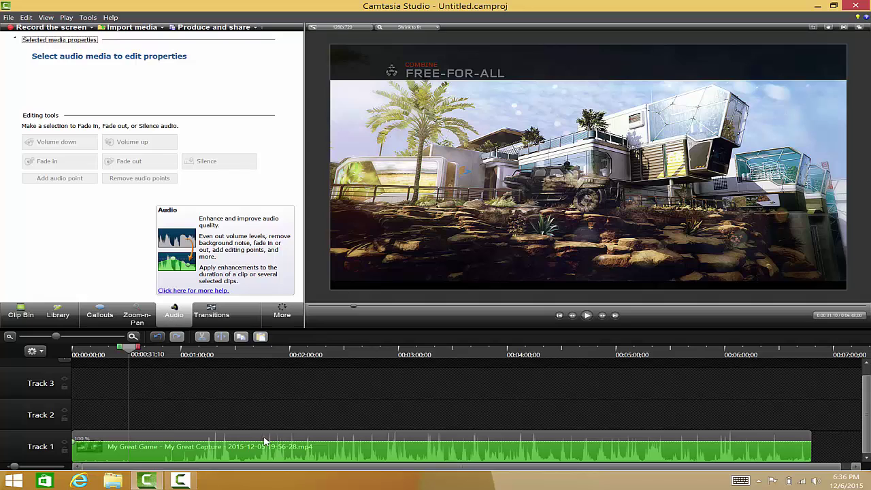
{"action": "left_click", "coordinate": [238, 452]}
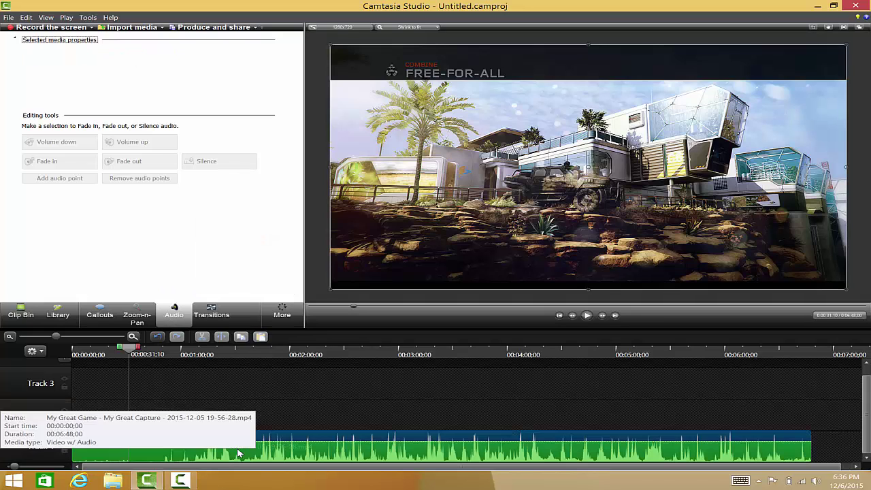
{"action": "right_click", "coordinate": [237, 451]}
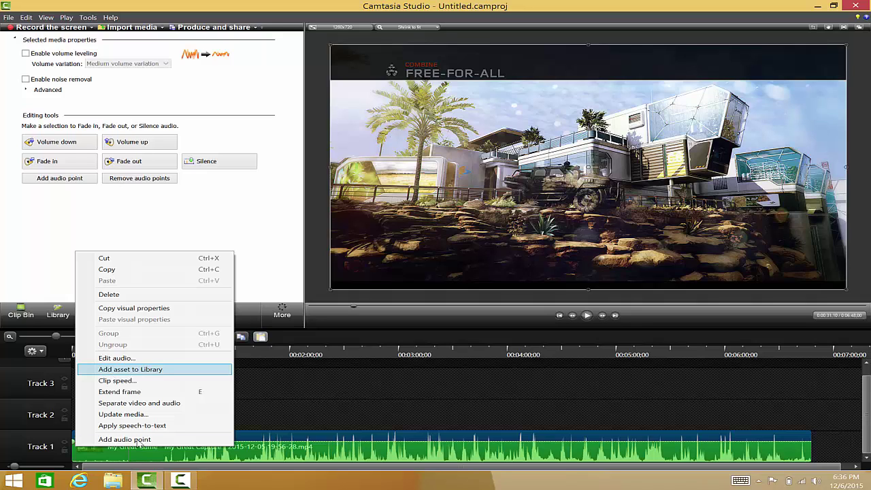
Step: Change the Track 1 clip speed from 100% to 400%, replacing an interim 50 value
{"action": "left_click", "coordinate": [128, 381]}
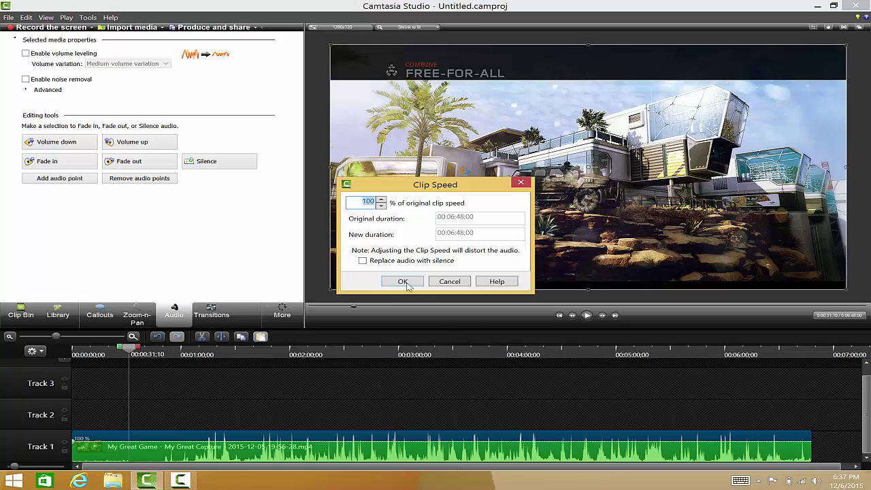
{"action": "key", "text": "BackSpace"}
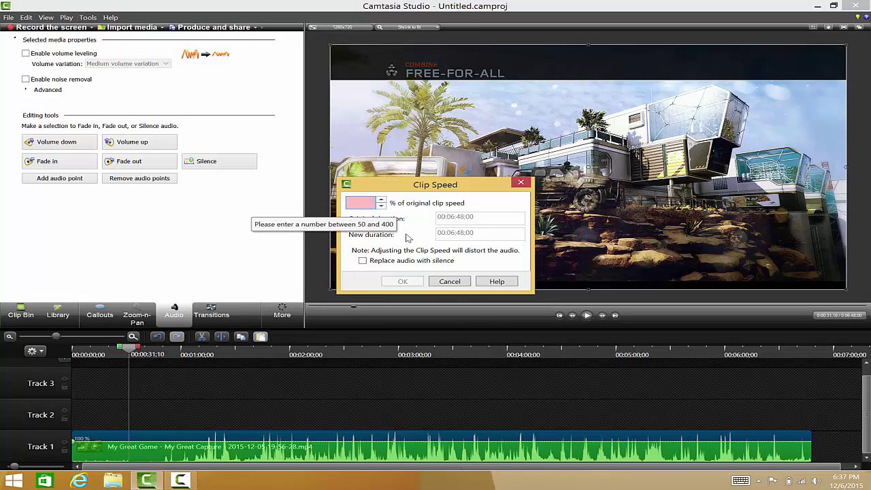
{"action": "type", "text": "50"}
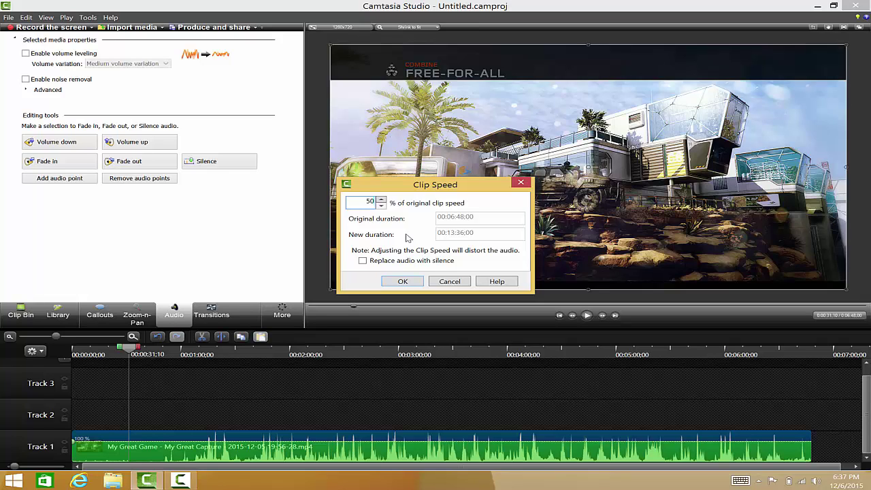
{"action": "double_click", "coordinate": [367, 200]}
{"action": "key", "text": "BackSpace"}
{"action": "type", "text": "400"}
{"action": "key", "text": "Return"}
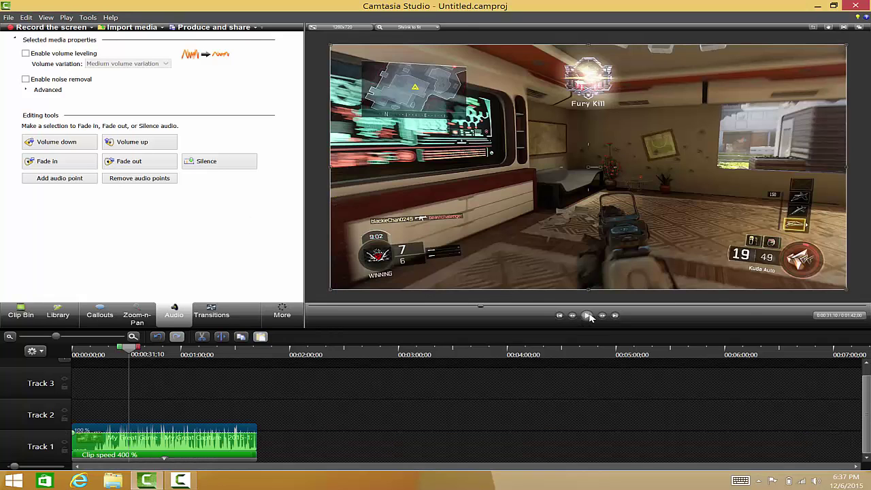
Step: Preview the 400% clip, then lower the Track 1 clip speed to 150%
{"action": "left_click", "coordinate": [587, 316]}
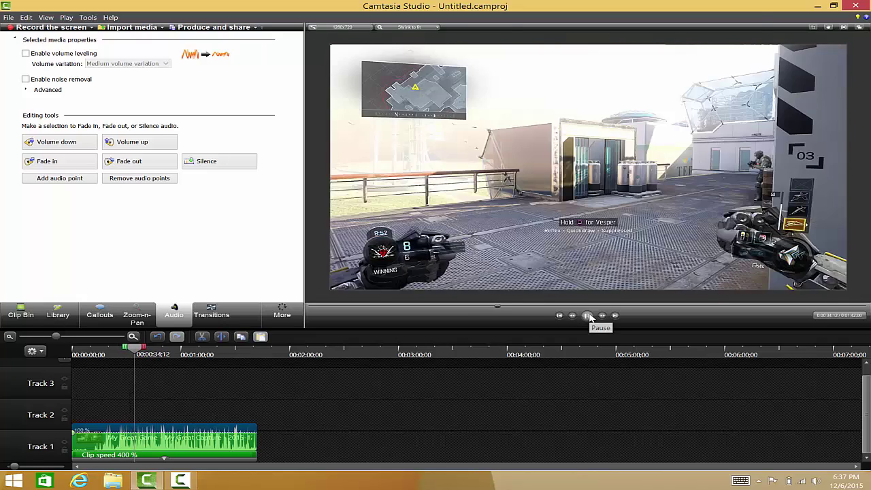
{"action": "left_click", "coordinate": [588, 316]}
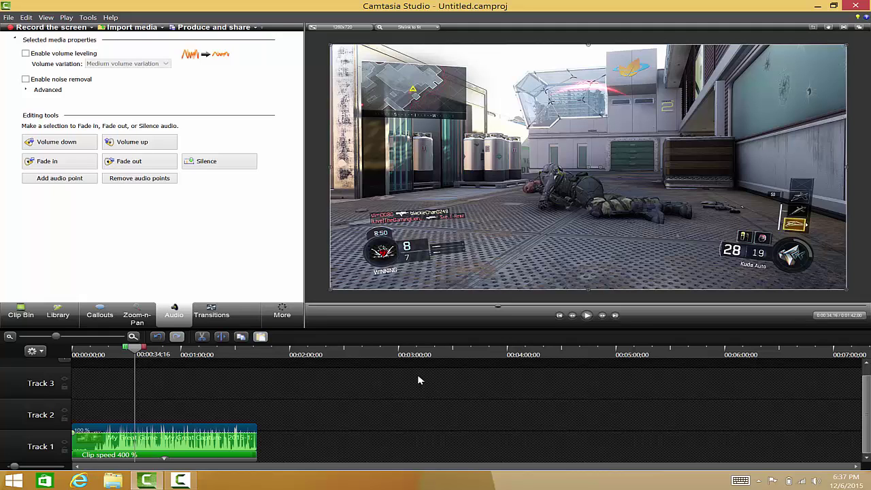
{"action": "left_click", "coordinate": [171, 443]}
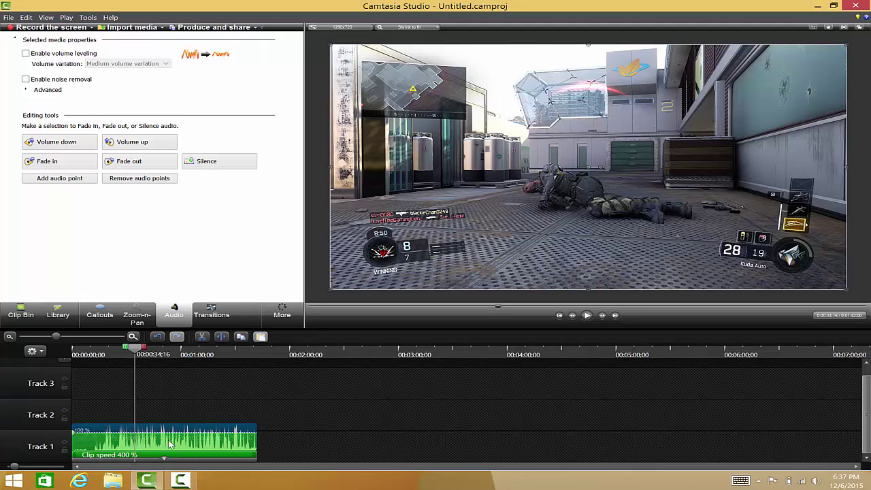
{"action": "right_click", "coordinate": [170, 443]}
{"action": "left_click", "coordinate": [66, 373]}
{"action": "key", "text": "BackSpace"}
{"action": "type", "text": "150"}
{"action": "key", "text": "Return"}
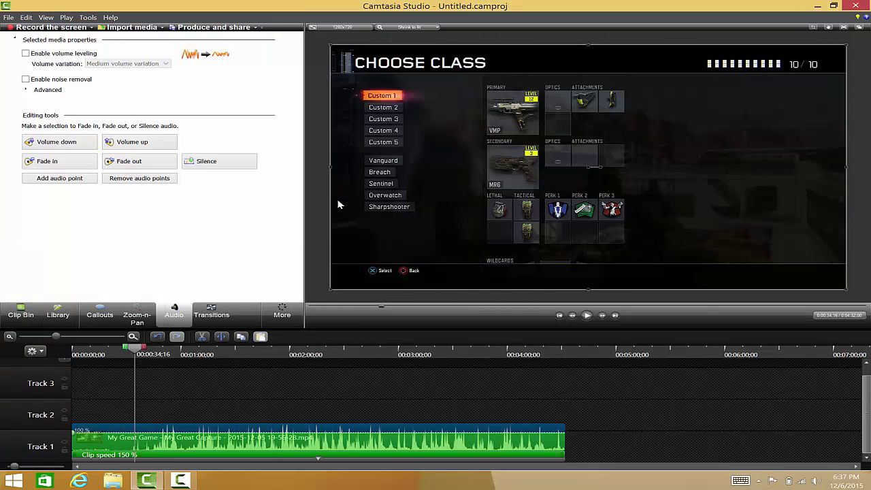
Step: Play the preview from about 2:24 and pause at 2:27
{"action": "left_click", "coordinate": [587, 316]}
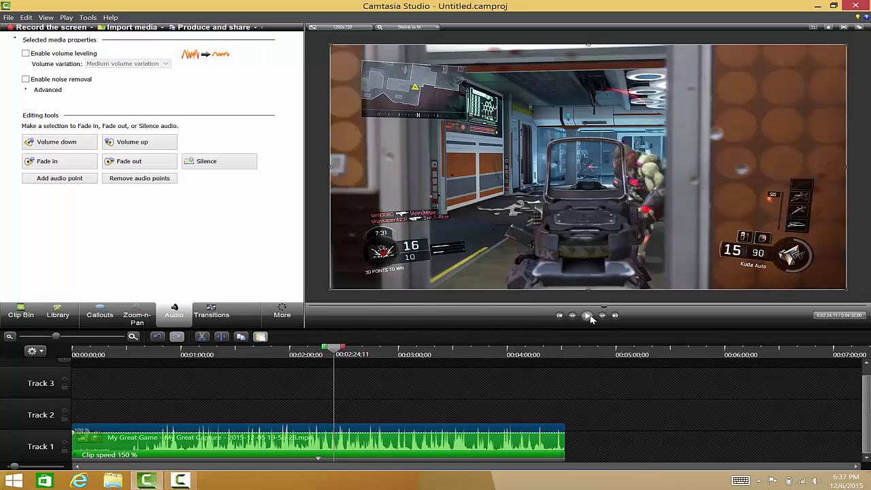
{"action": "left_click", "coordinate": [588, 316]}
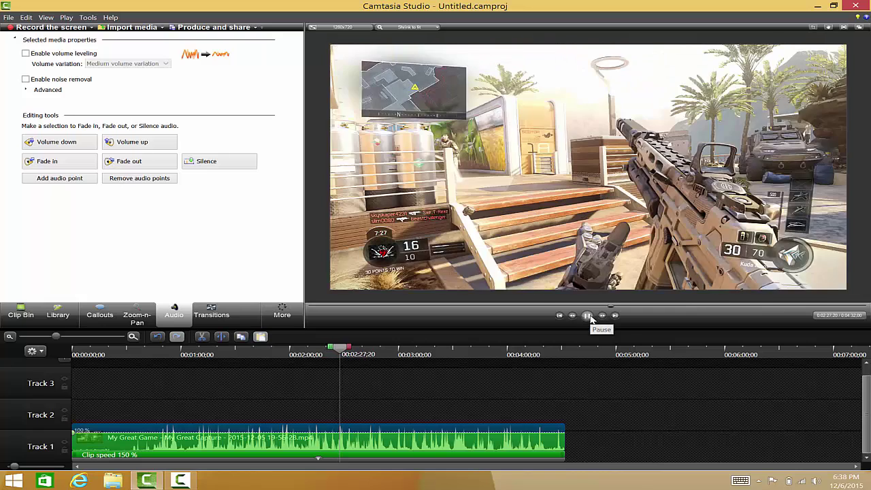
{"action": "left_click", "coordinate": [588, 317]}
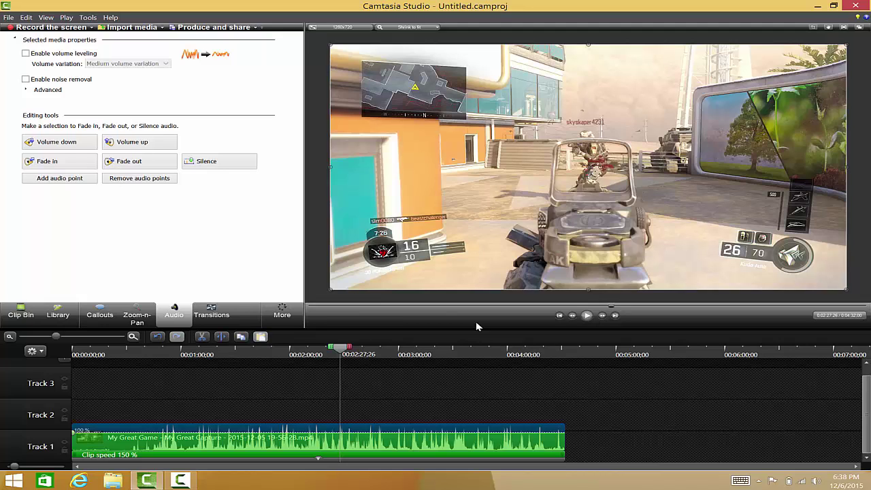
Step: Resize the Zoom-n-Pan rectangle to a 67% scale framing nearly the whole scene at 2:27
{"action": "left_click", "coordinate": [133, 322]}
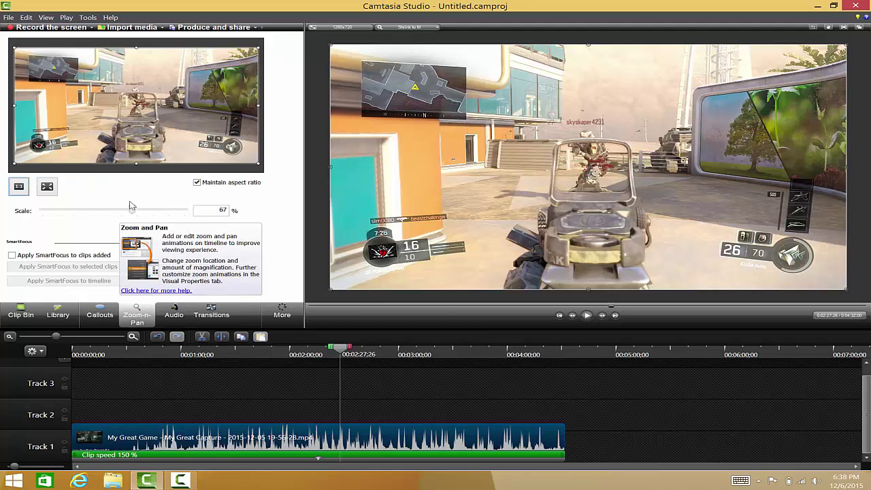
{"action": "left_click_drag", "start_coordinate": [257, 162], "coordinate": [259, 124]}
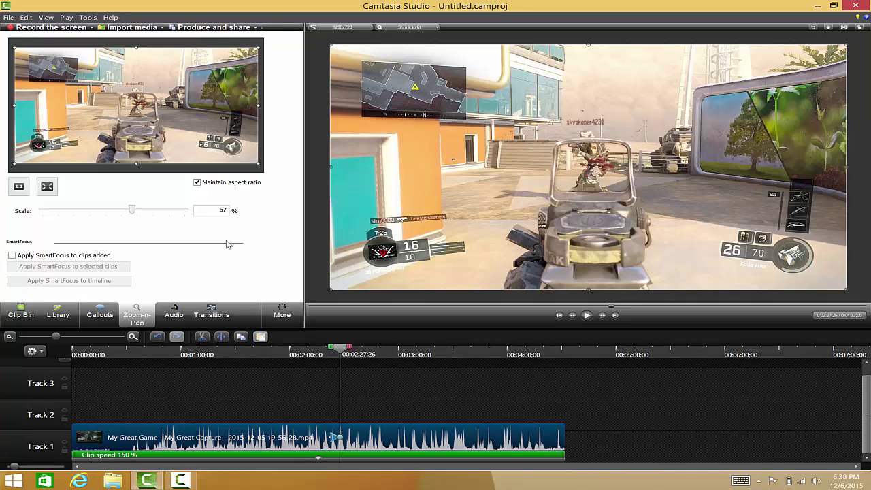
Step: Look at the Callouts options, scroll the Library to its callout items, and open the Tools menu
{"action": "left_click", "coordinate": [99, 314]}
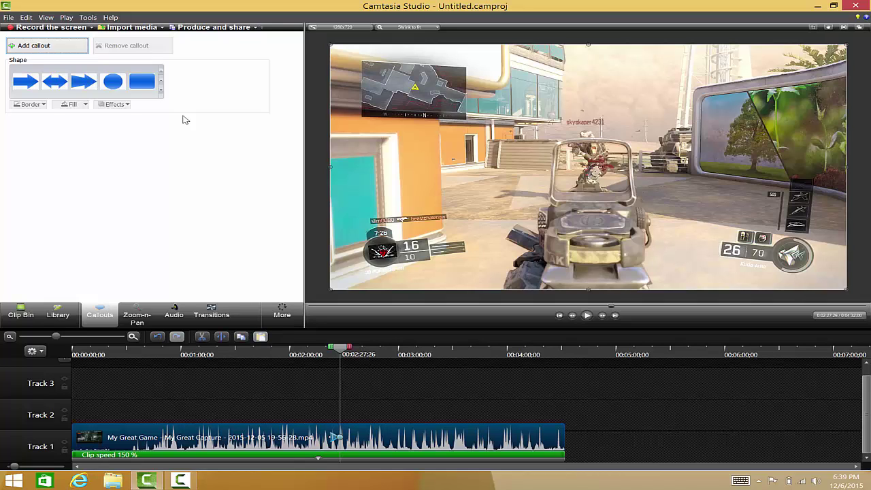
{"action": "left_click", "coordinate": [58, 314]}
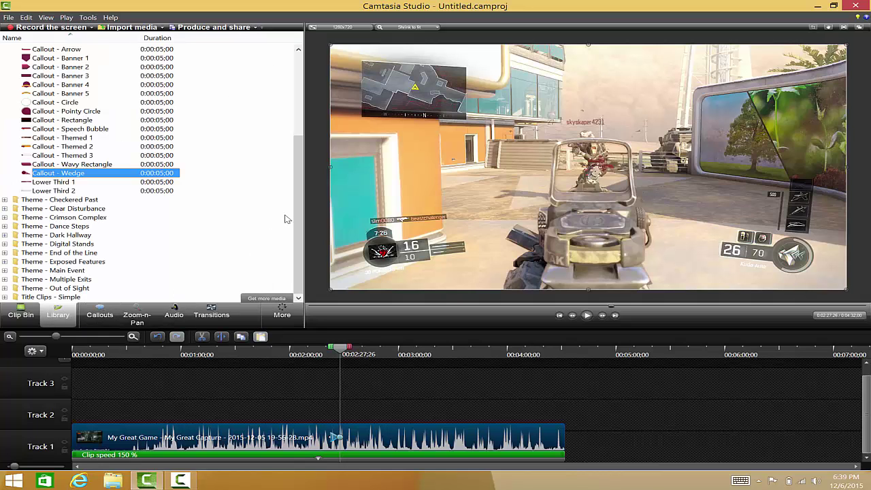
{"action": "left_click_drag", "start_coordinate": [297, 217], "coordinate": [310, 93]}
{"action": "scroll", "coordinate": [274, 272], "scroll_direction": "down", "scroll_amount": 5}
{"action": "left_click", "coordinate": [88, 18]}
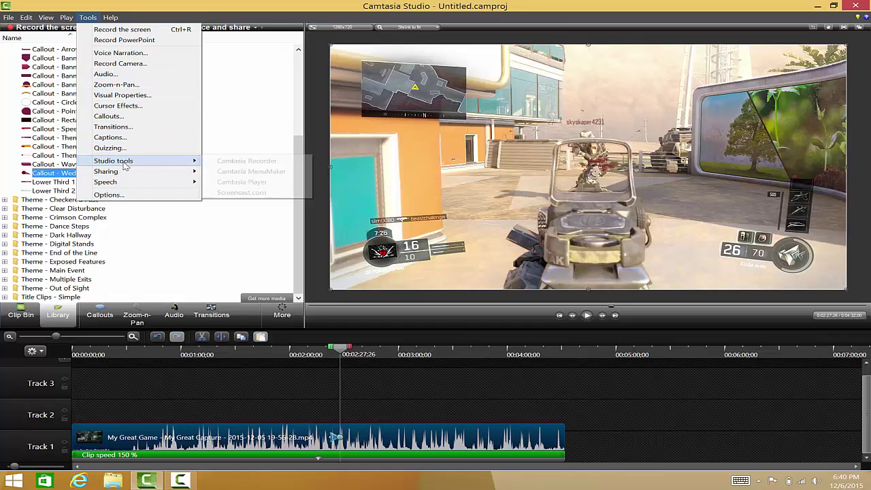
Step: Close the Tools and Play menus and deselect the 150% gameplay clip
{"action": "mouse_move", "coordinate": [170, 187]}
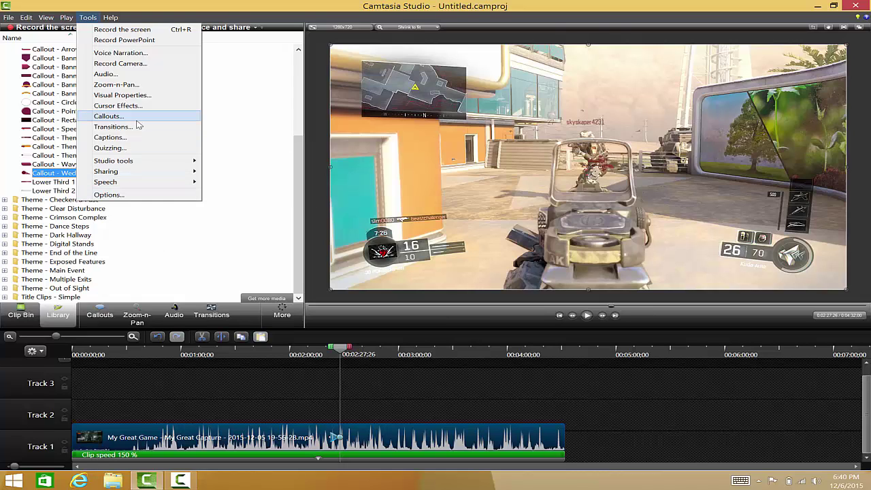
{"action": "mouse_move", "coordinate": [66, 19]}
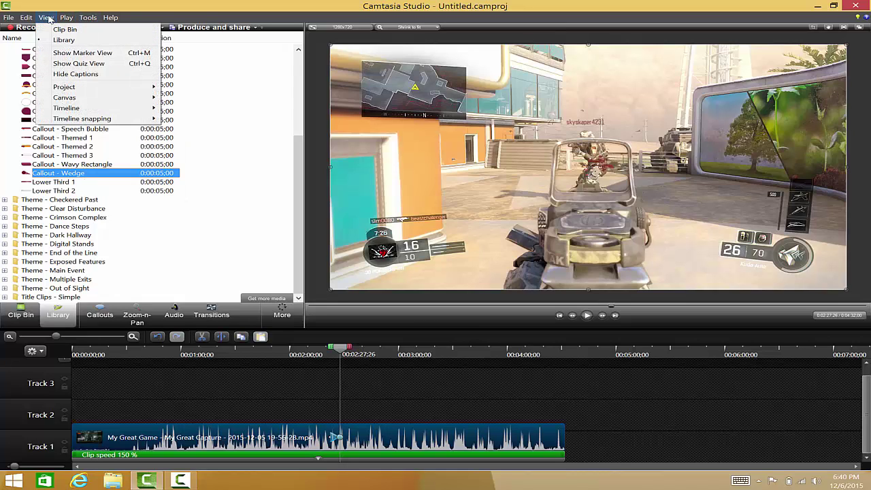
{"action": "left_click", "coordinate": [462, 372]}
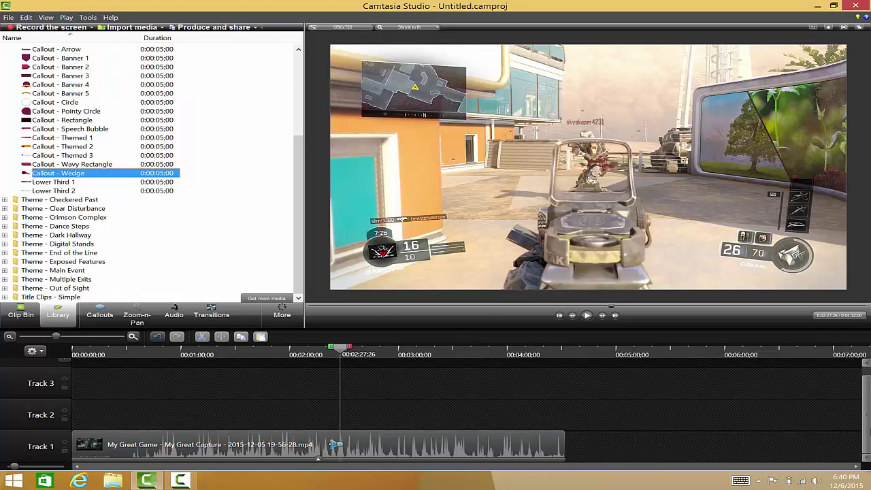
{"action": "left_click", "coordinate": [865, 362]}
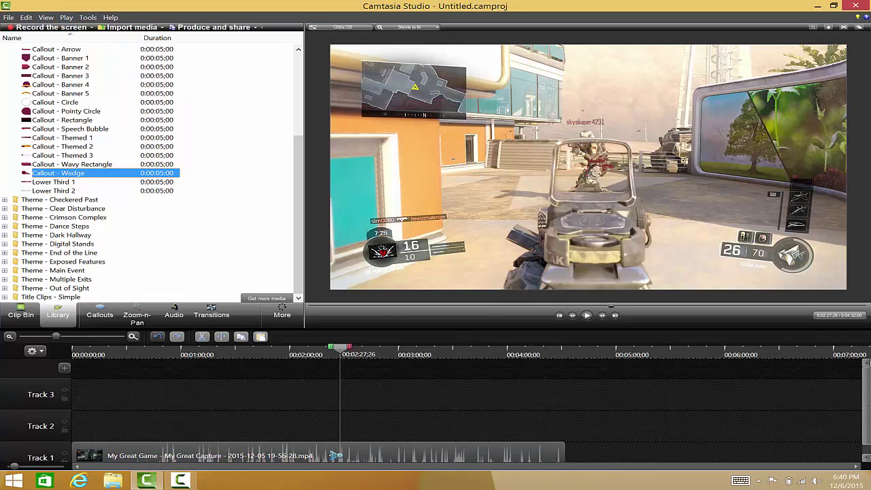